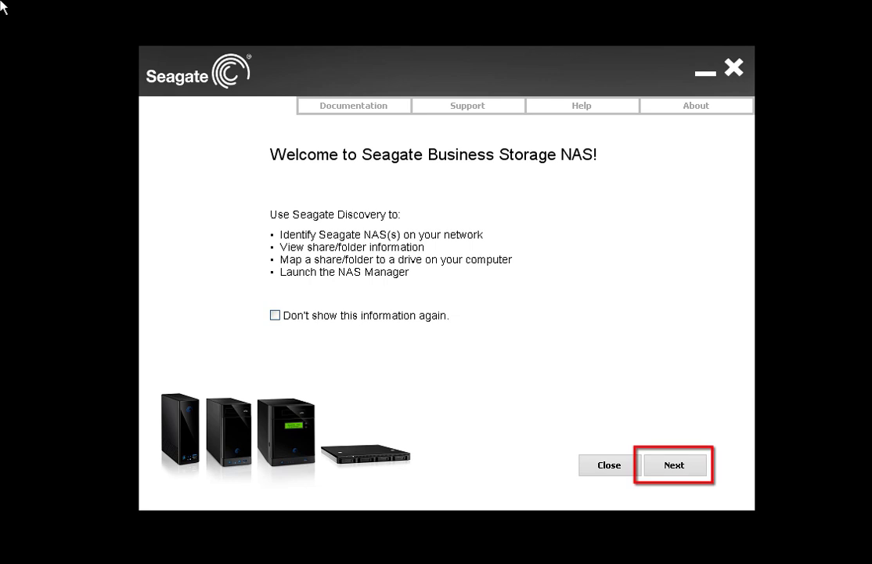
# Select the BA-FECD80 NAS in Seagate NAS Discovery and continue to share mapping.
pyautogui.click(675, 467)
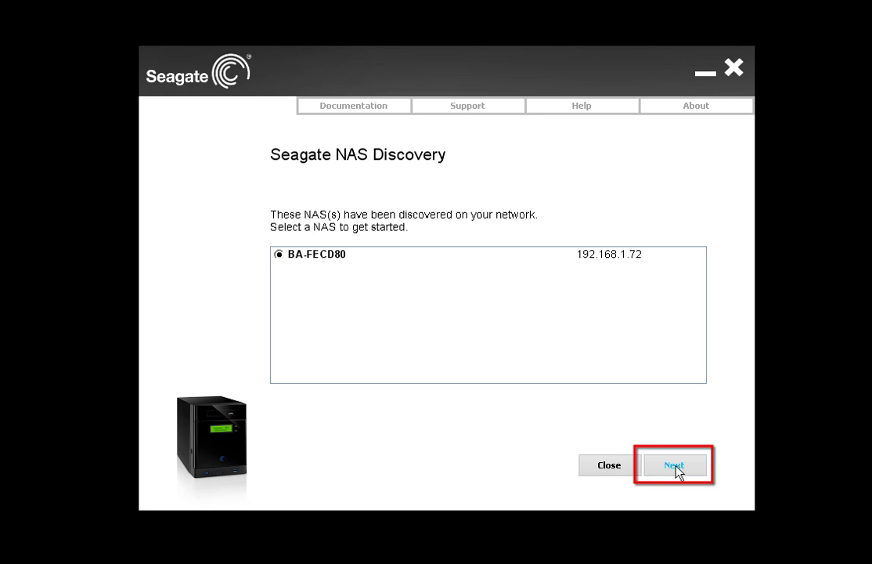
pyautogui.click(676, 466)
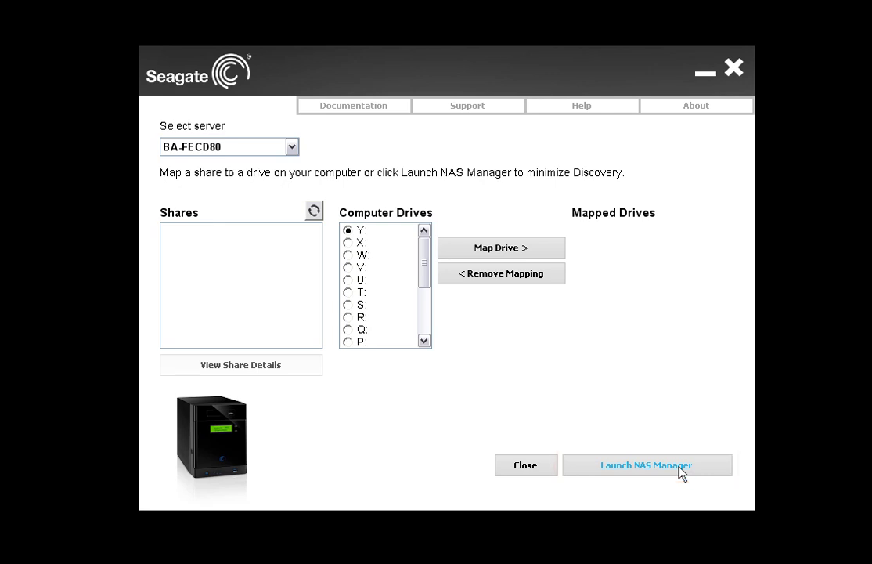
# Launch the BA-FECD80 NAS Manager dashboard in Firefox and expand Storage in the sidebar.
pyautogui.click(678, 467)
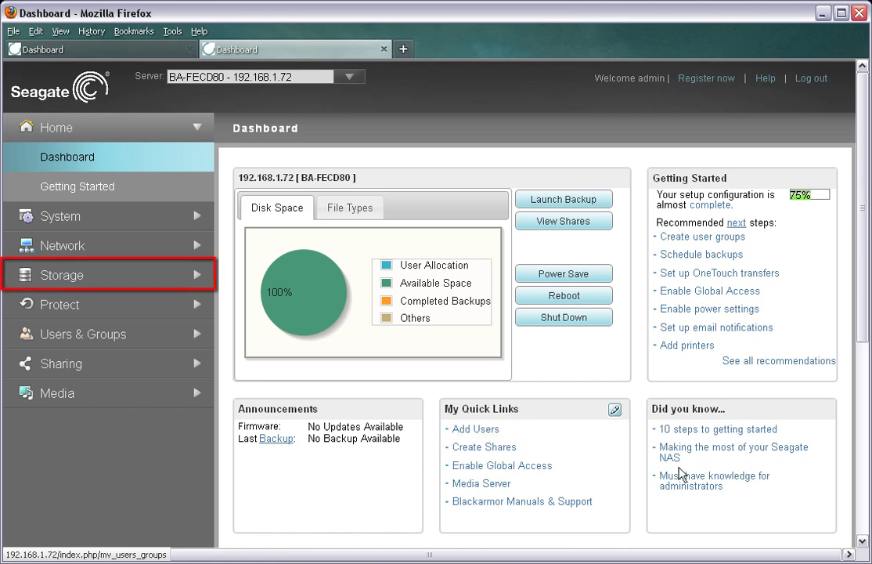
pyautogui.click(47, 275)
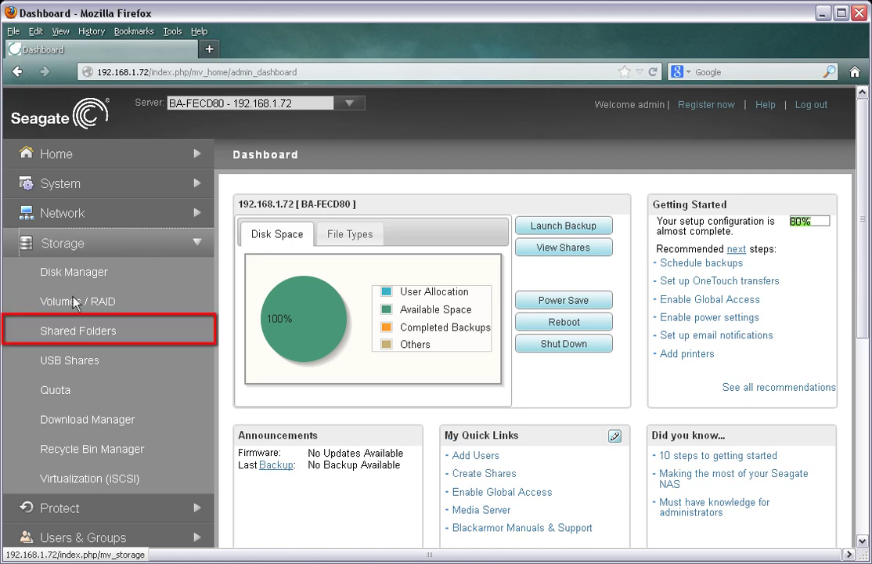
# Add shared folder 'Shared_Folder' with description 'Business Folder' and Recycle Bin Service enabled.
pyautogui.click(77, 331)
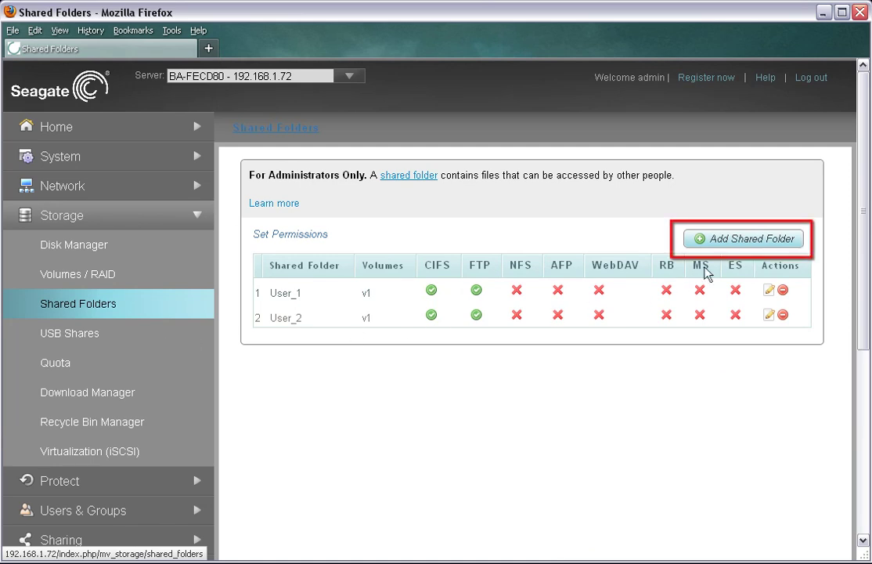
pyautogui.click(724, 235)
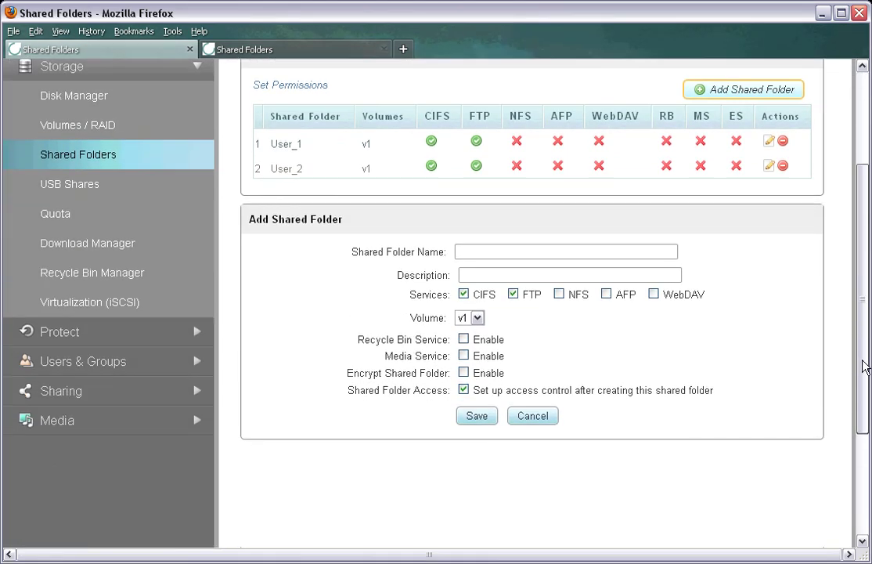
pyautogui.write('Sha')
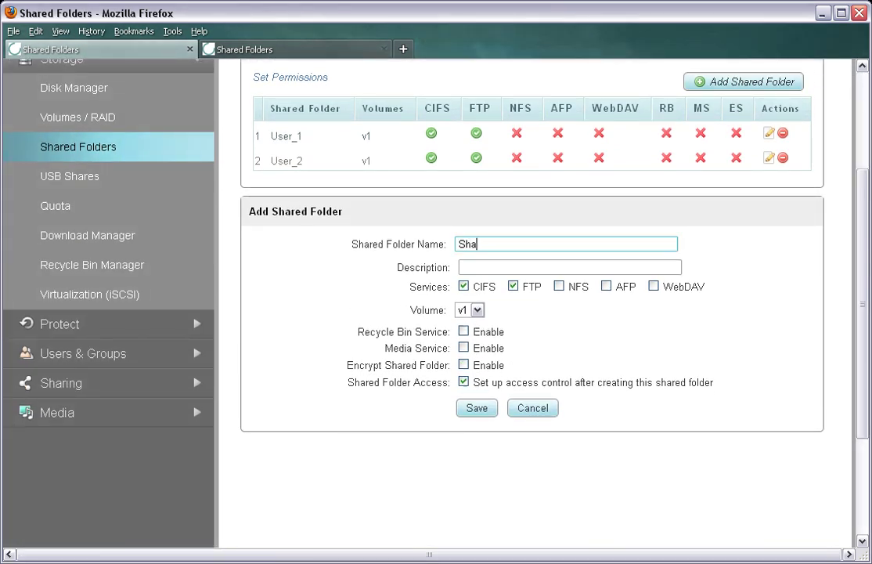
pyautogui.write('red_F')
pyautogui.write('older')
pyautogui.press('Tab')
pyautogui.write('Business Folder')
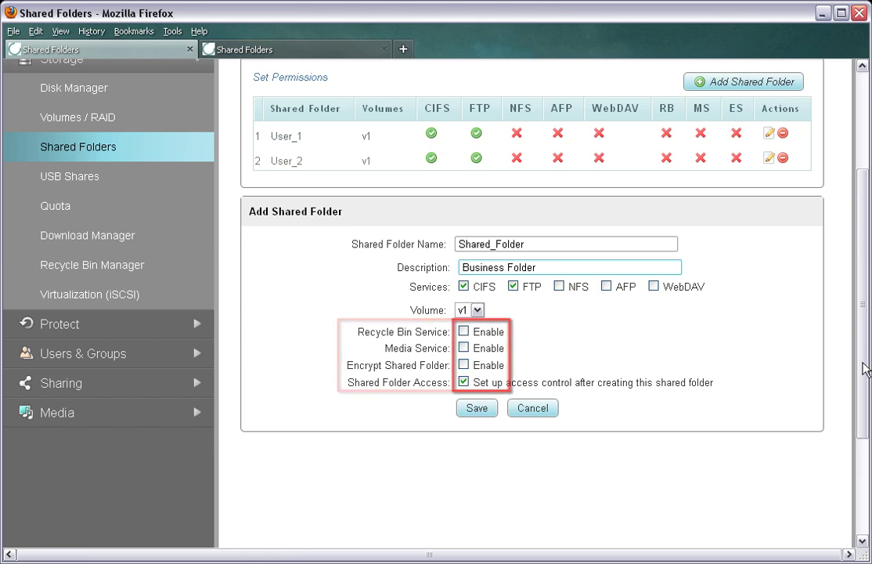
pyautogui.click(463, 332)
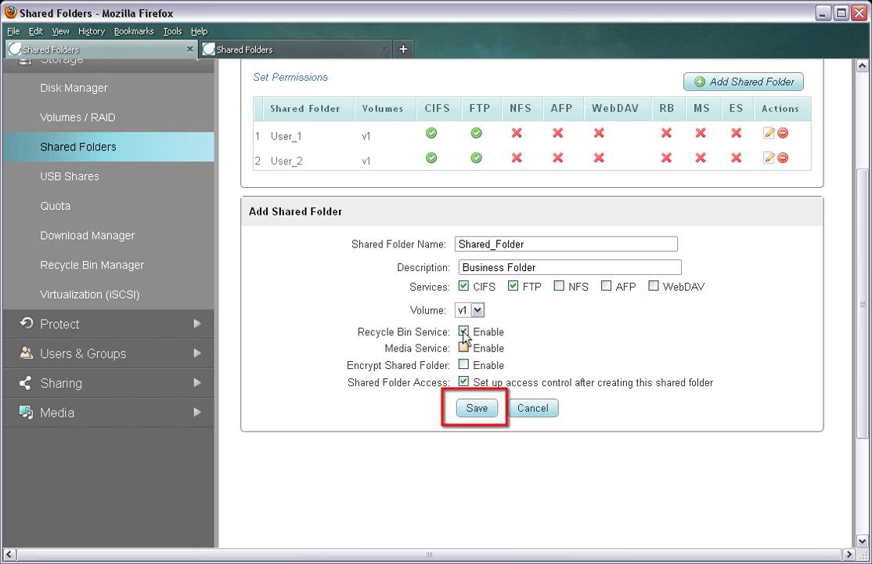
# Save Shared_Folder and open its permission settings from the Shared Folder Permissions list.
pyautogui.click(476, 408)
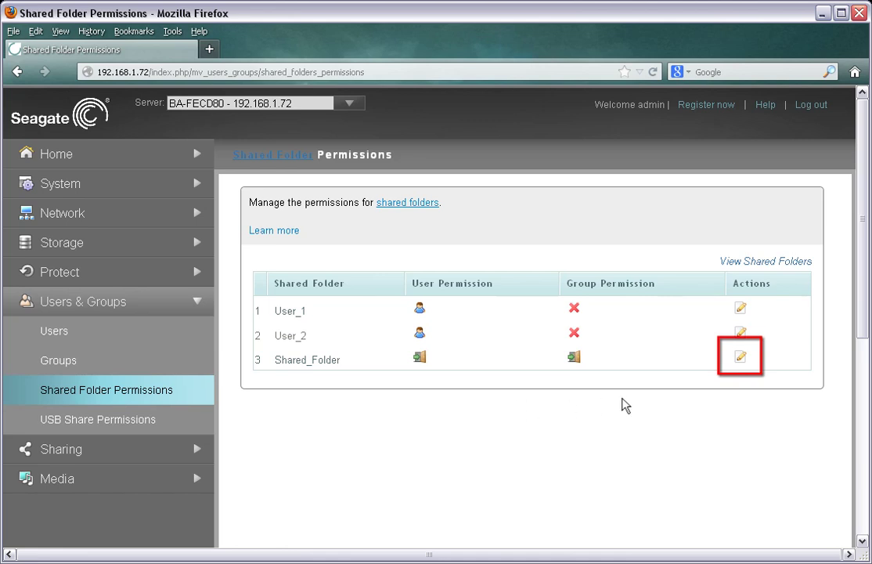
pyautogui.click(741, 357)
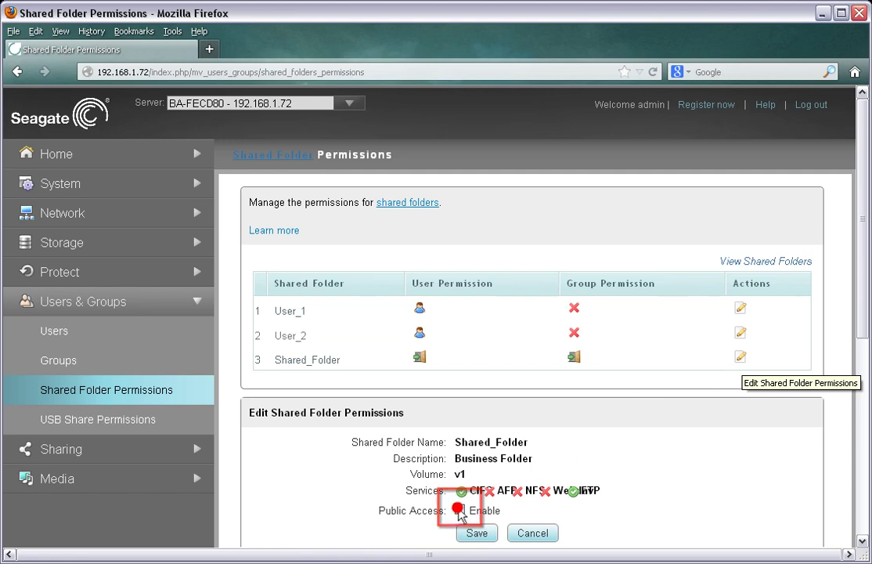
# Disable public access for Shared_Folder, grant User_1 full CIFS access, and save.
pyautogui.click(459, 510)
pyautogui.scroll(-10, 459, 513)
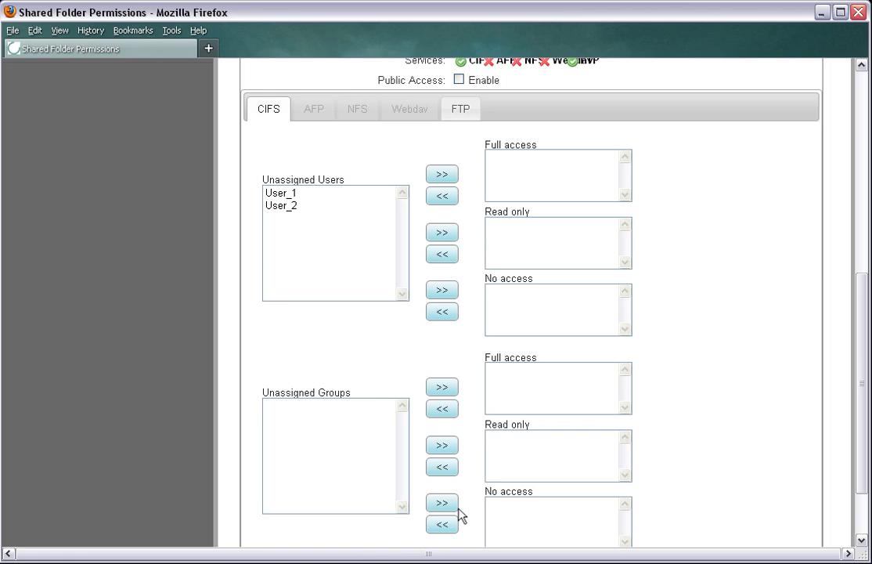
pyautogui.click(279, 194)
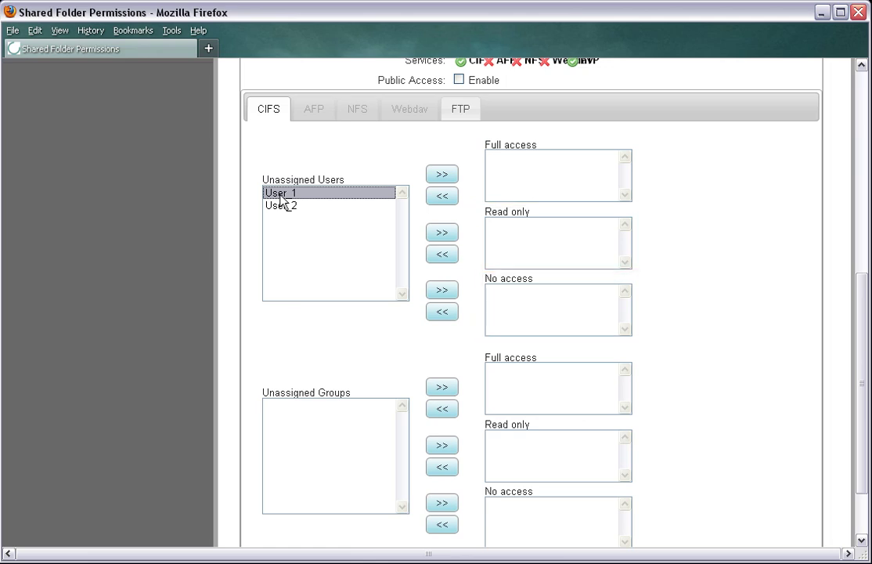
pyautogui.click(443, 173)
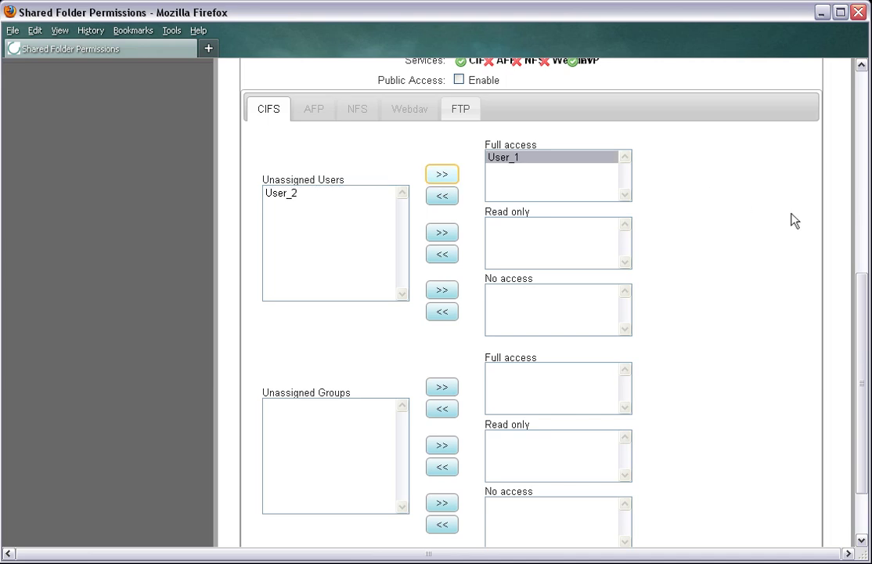
pyautogui.scroll(-1, 859, 301)
pyautogui.scroll(-1, 859, 344)
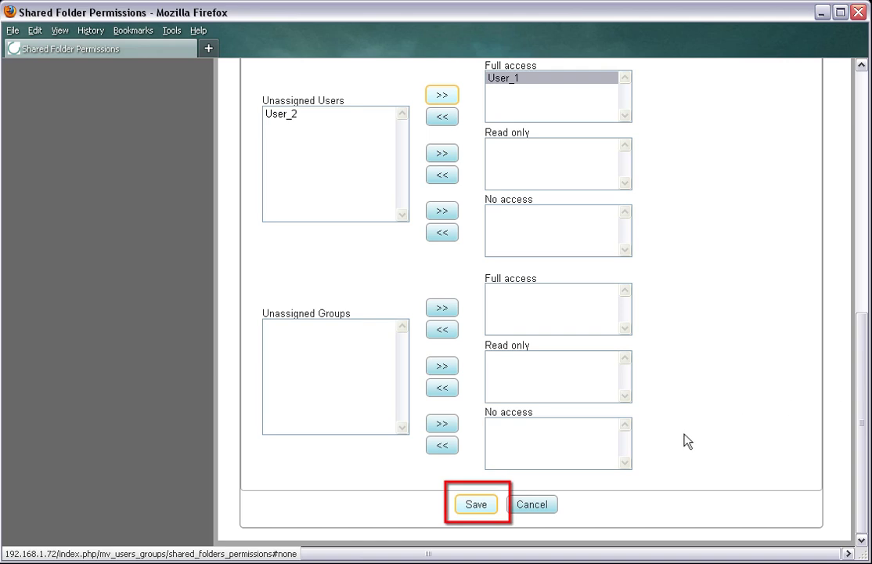
pyautogui.click(476, 505)
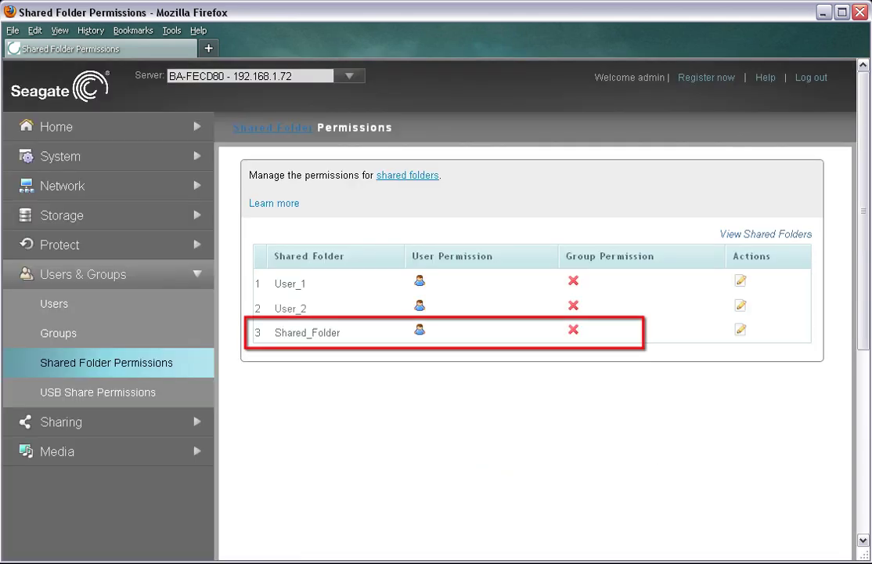